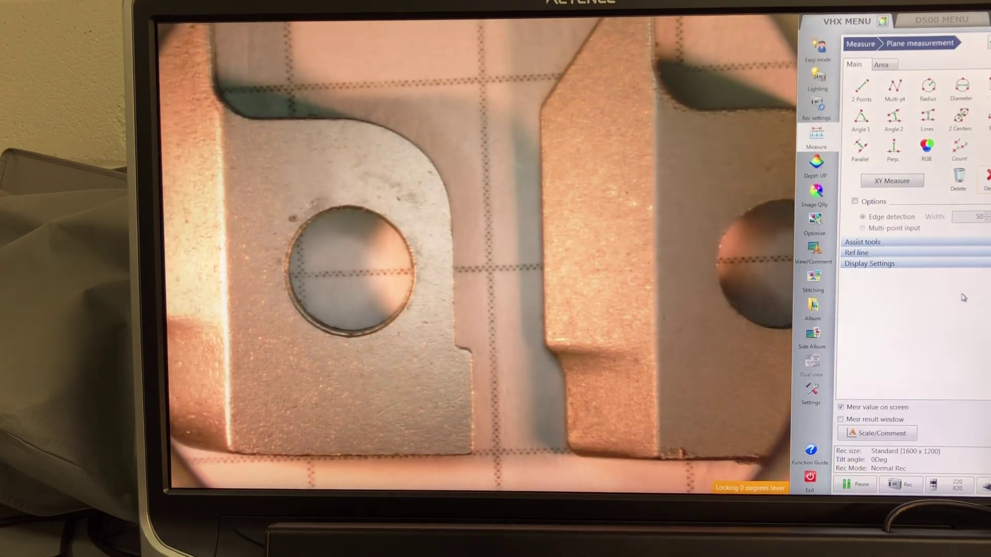
Measure the notch height above the jaw's base edge with Parallel, reading 0.142 in
left_click(861, 148)
left_click(555, 455)
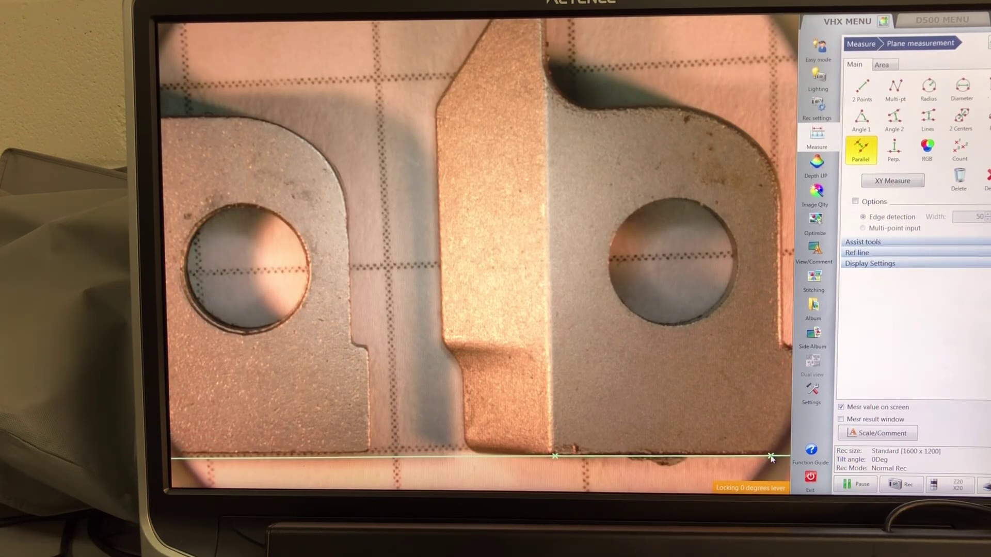
left_click(771, 460)
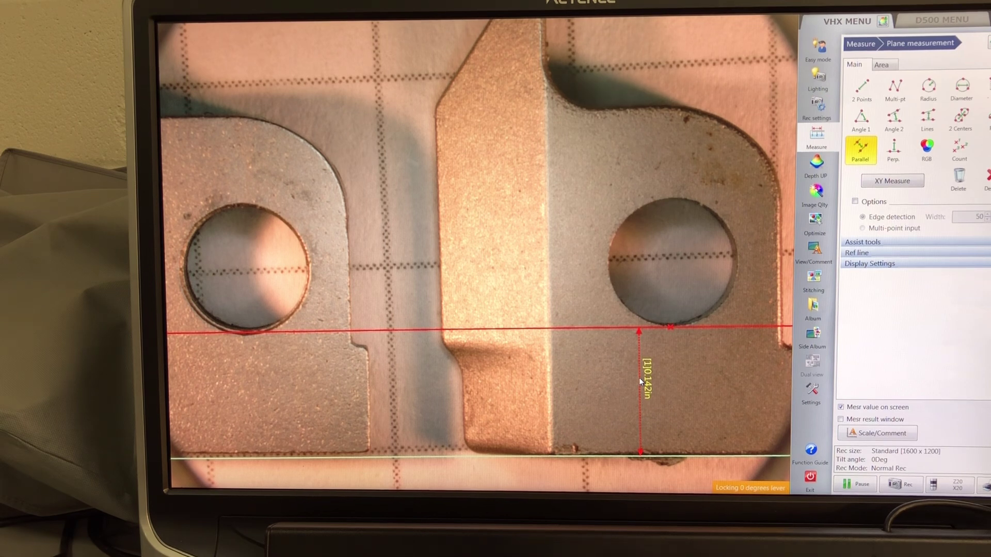
left_click(639, 378)
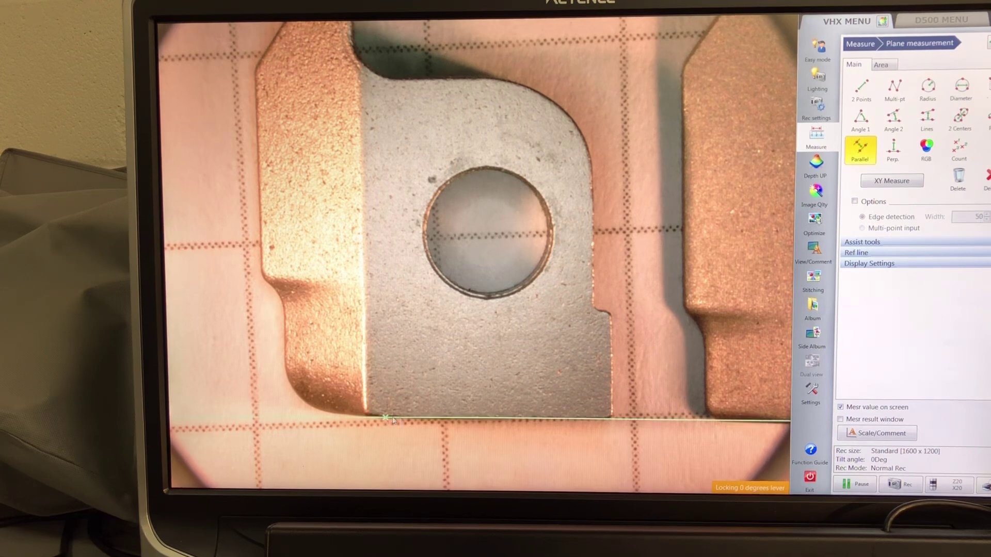
Set the other jaw's base-edge reference line, then clear the Parallel notch measurement
left_click(581, 419)
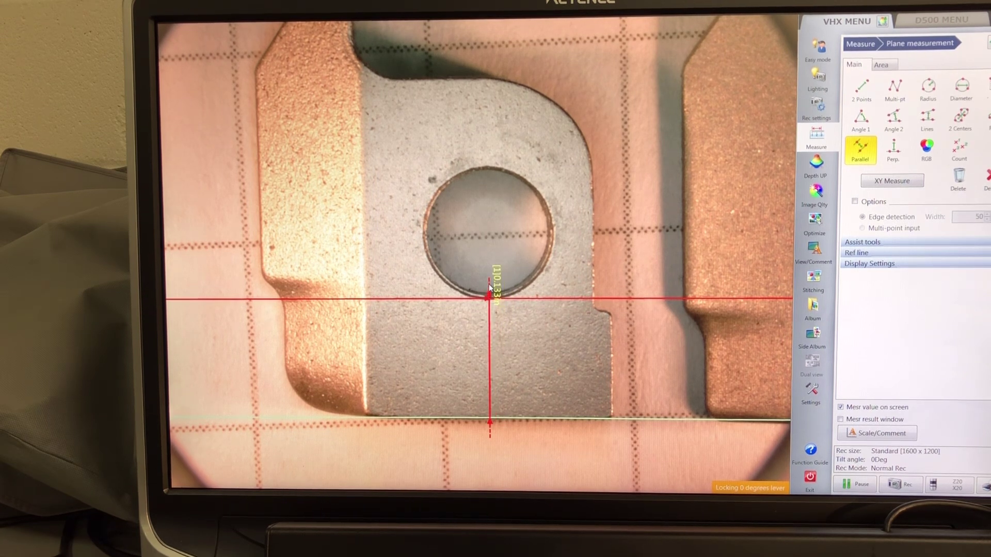
left_click(866, 154)
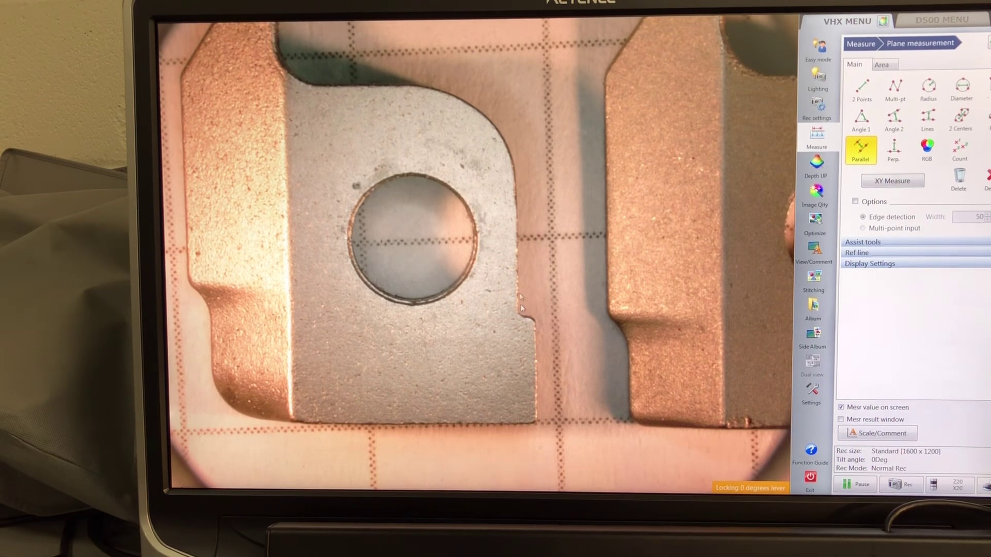
Measure the 0.045 in wall between the hole and side edge with Parallel, then clear it
left_click(517, 216)
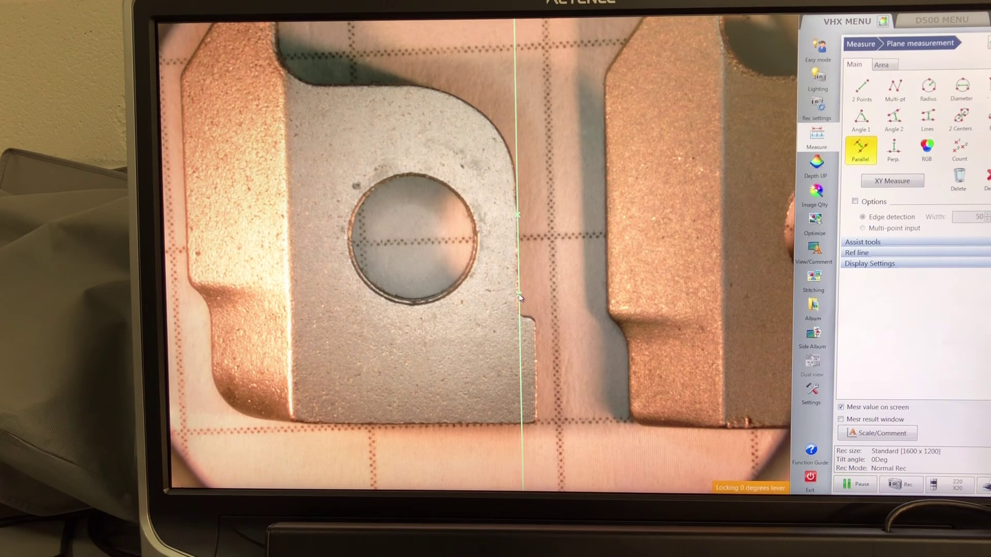
left_click(520, 297)
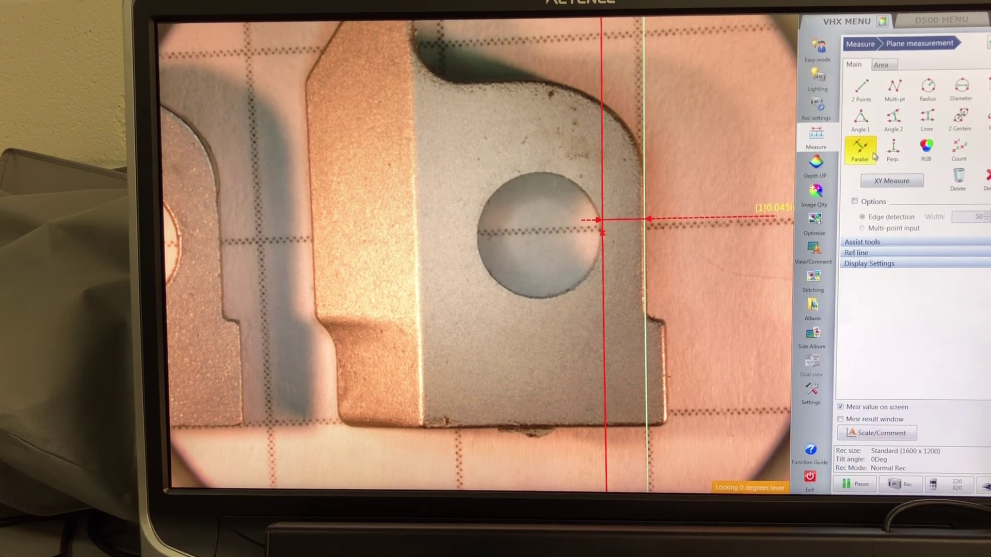
left_click(872, 156)
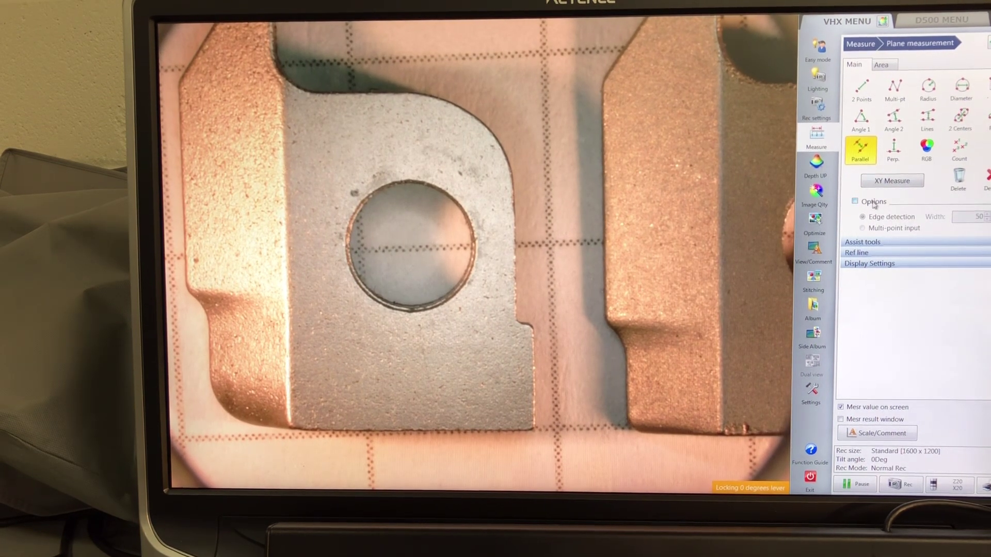
Measure notch heights of 0.121 in and 0.152 in from the base line, then choose Delete All
left_click(778, 439)
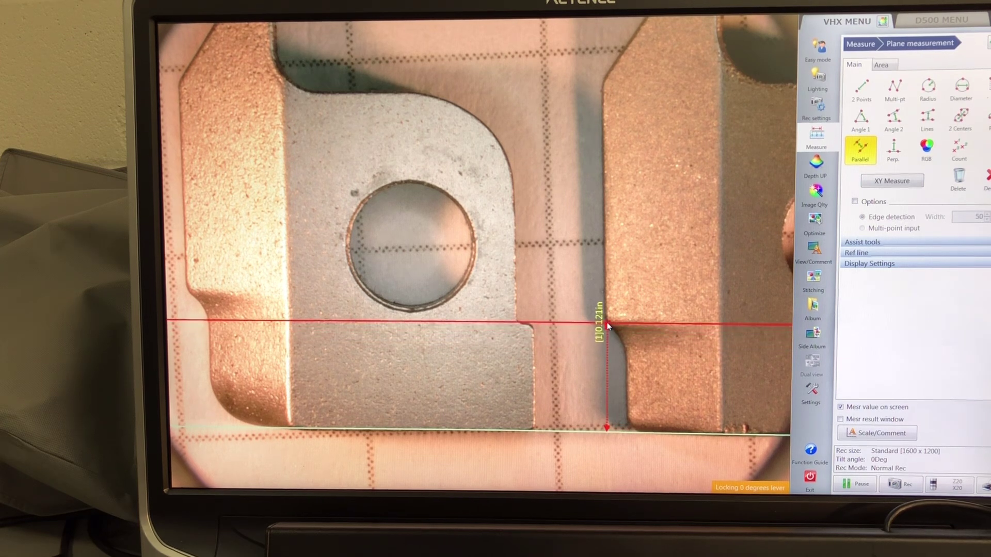
left_click(607, 366)
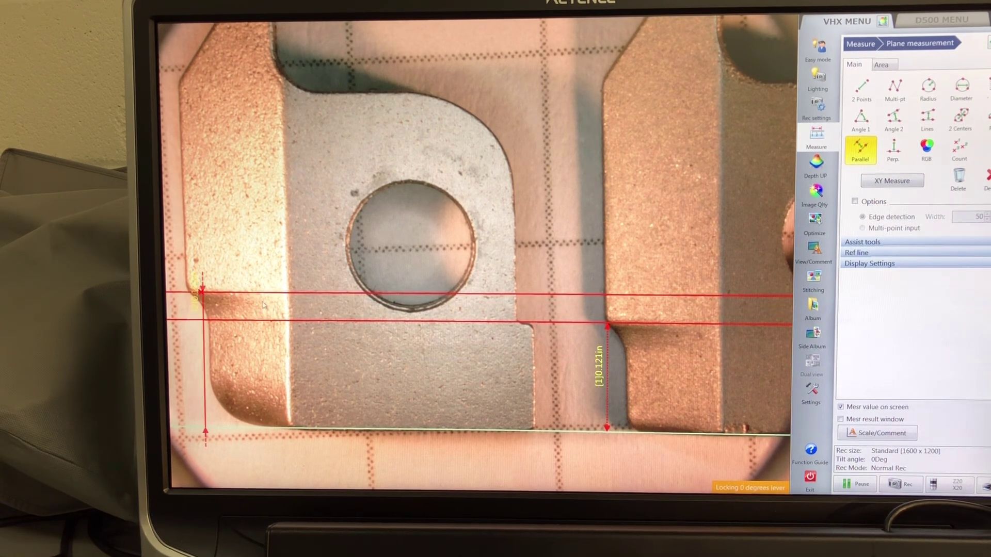
left_click(339, 345)
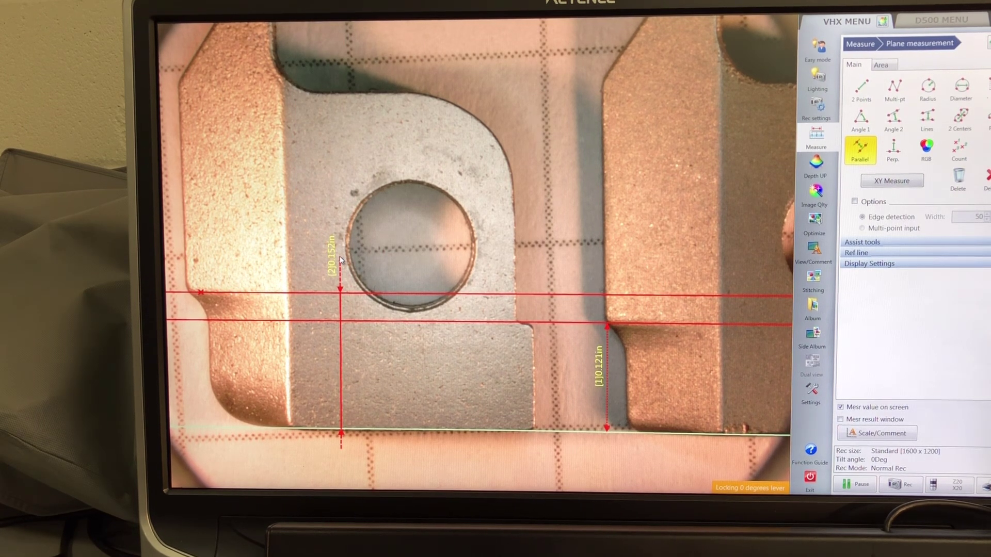
left_click(854, 149)
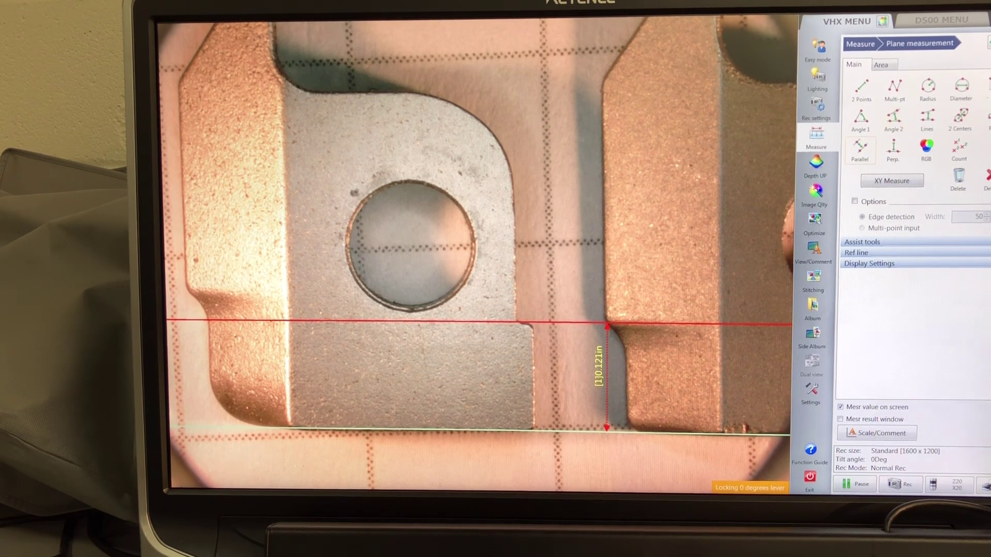
left_click(984, 179)
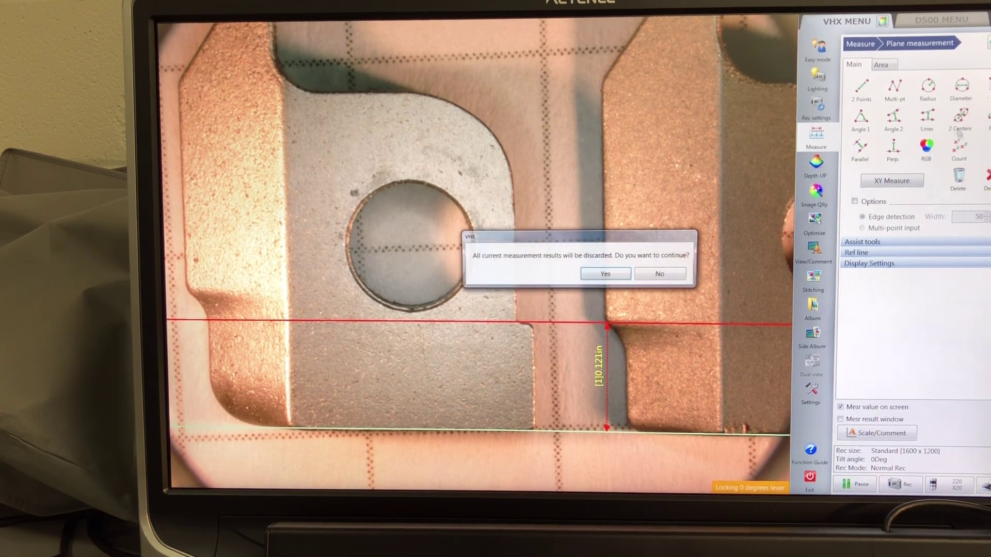
Confirm discarding all measurements and switch to the Radius tool
left_click(604, 274)
left_click(928, 87)
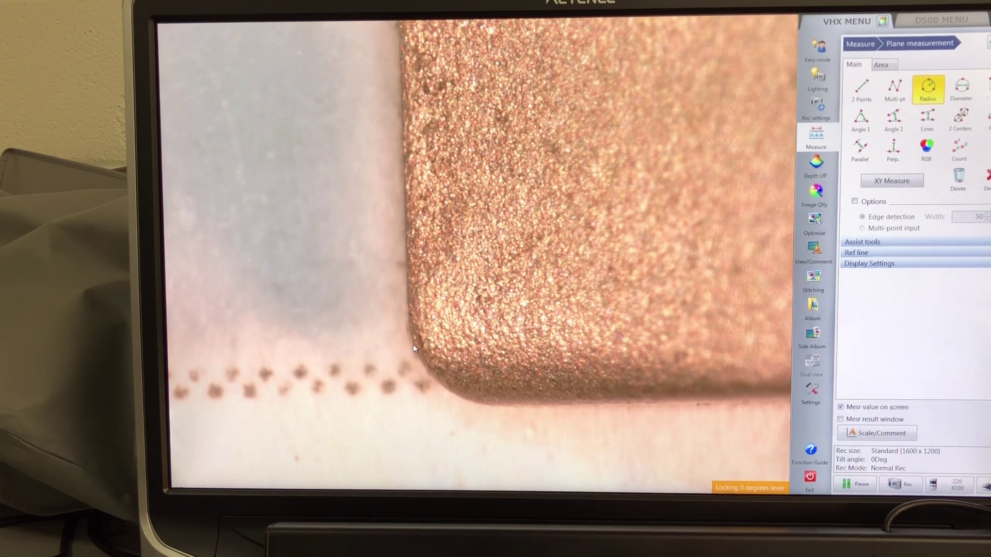
Fit the corner radius circle at about 18.9140 mil, then delete all measurements
left_click(431, 379)
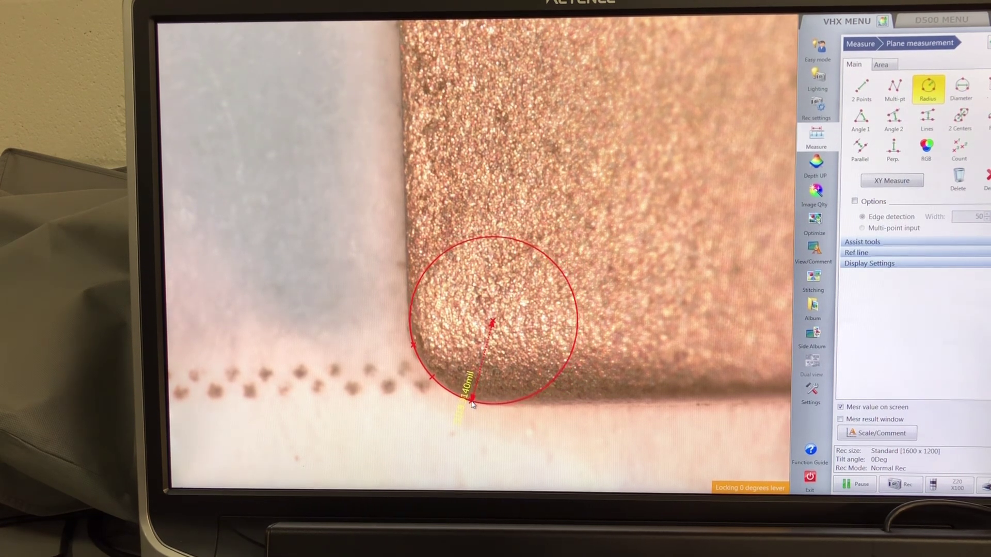
left_click(472, 403)
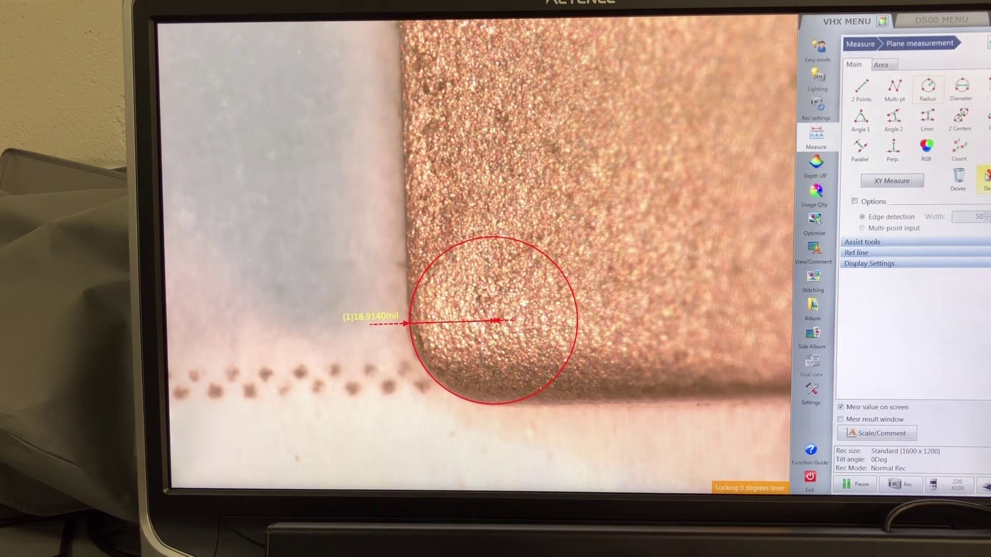
left_click(984, 176)
left_click(606, 276)
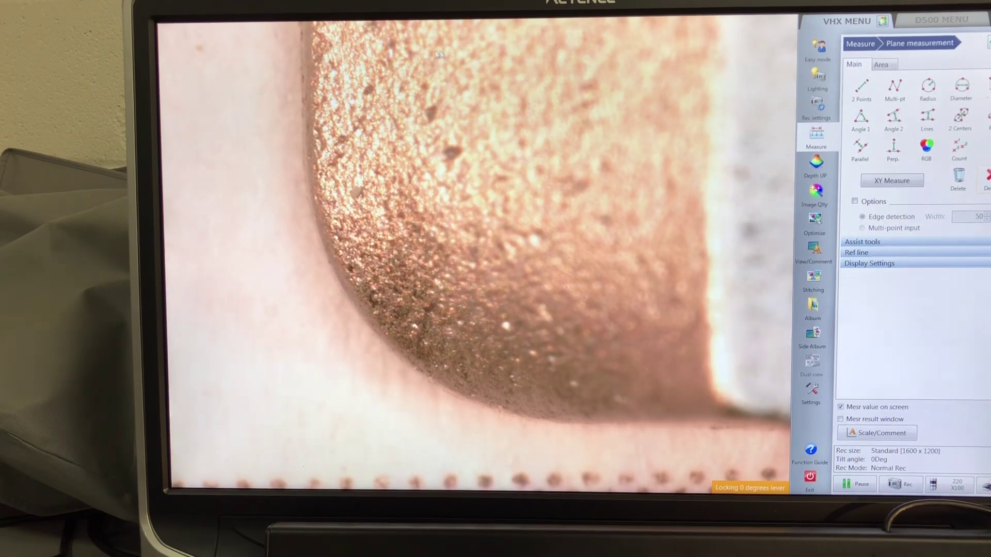
Fit a Radius circle to the other corner and place the 55.7456 mil label
left_click(927, 87)
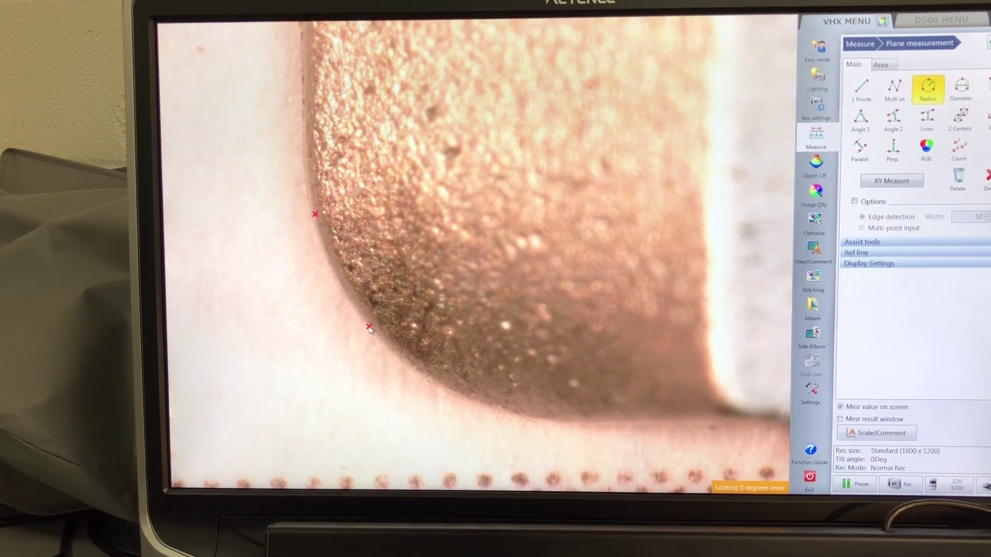
left_click(484, 408)
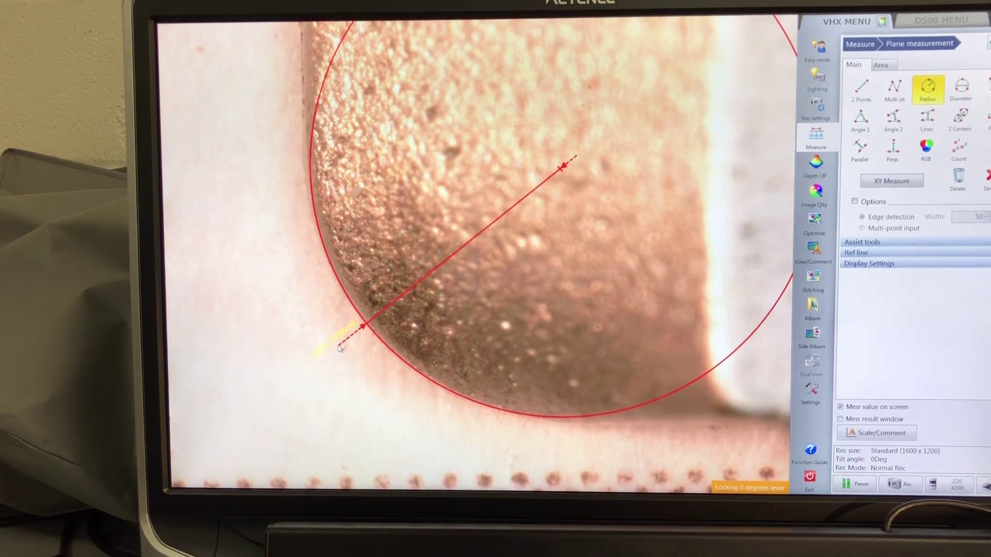
left_click(396, 293)
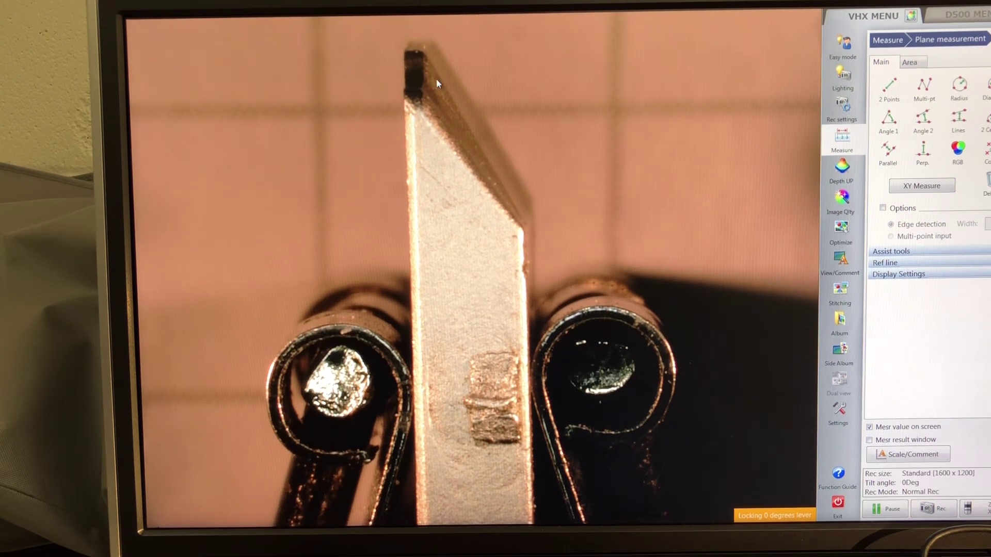
left_click(404, 51)
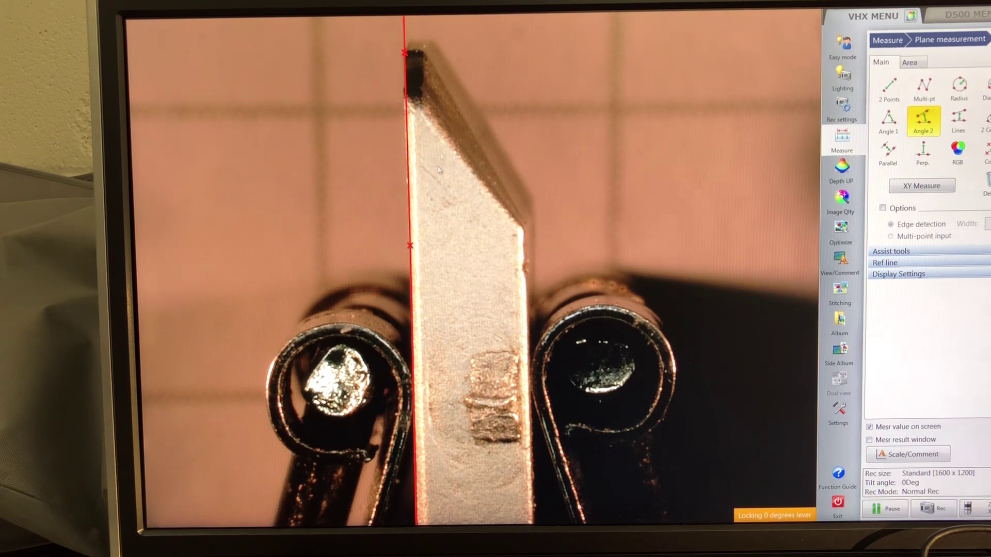
left_click(425, 53)
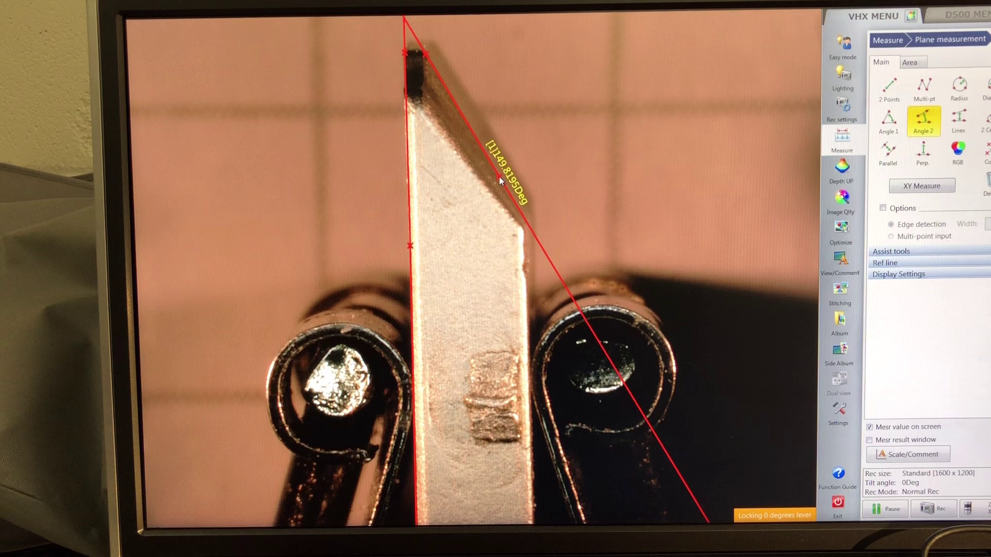
left_click(525, 225)
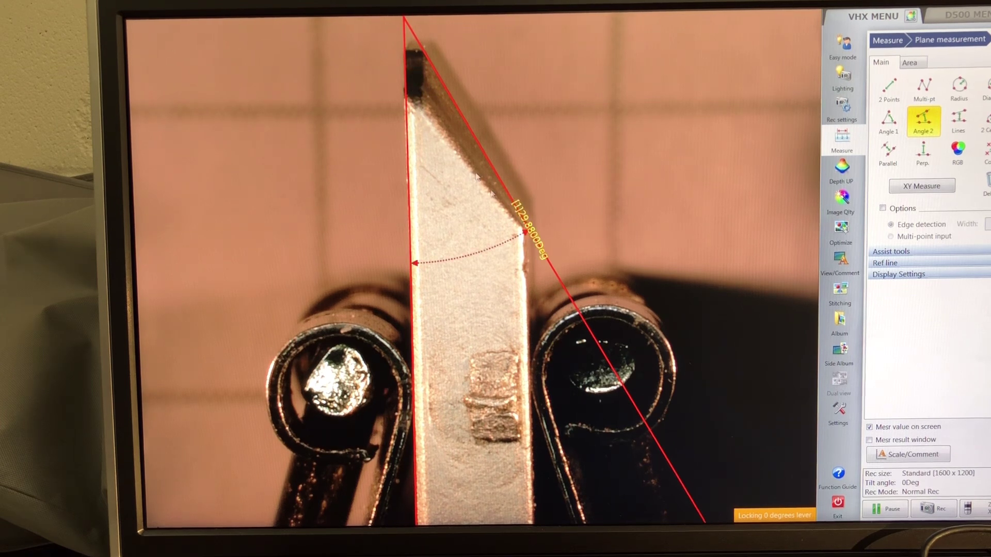
left_click(921, 124)
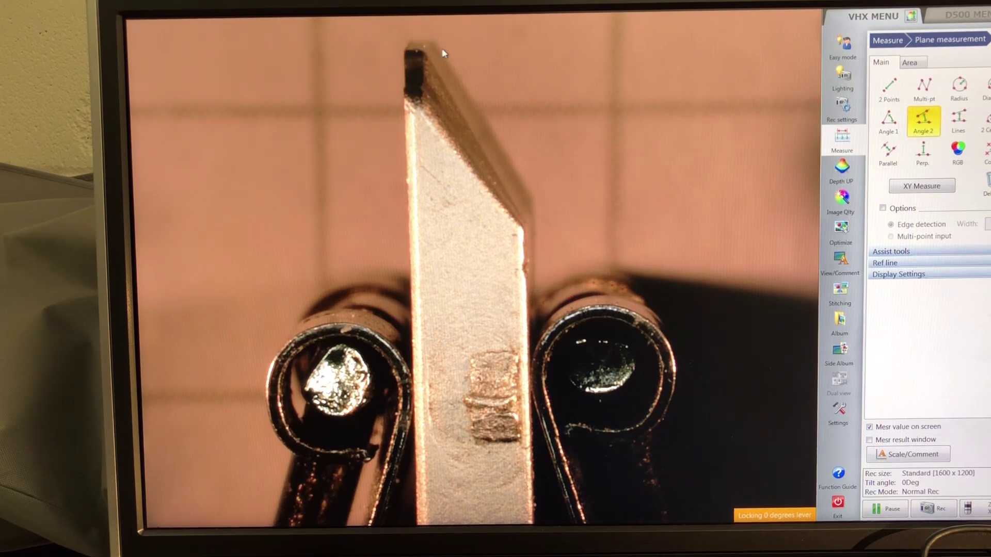
left_click(404, 106)
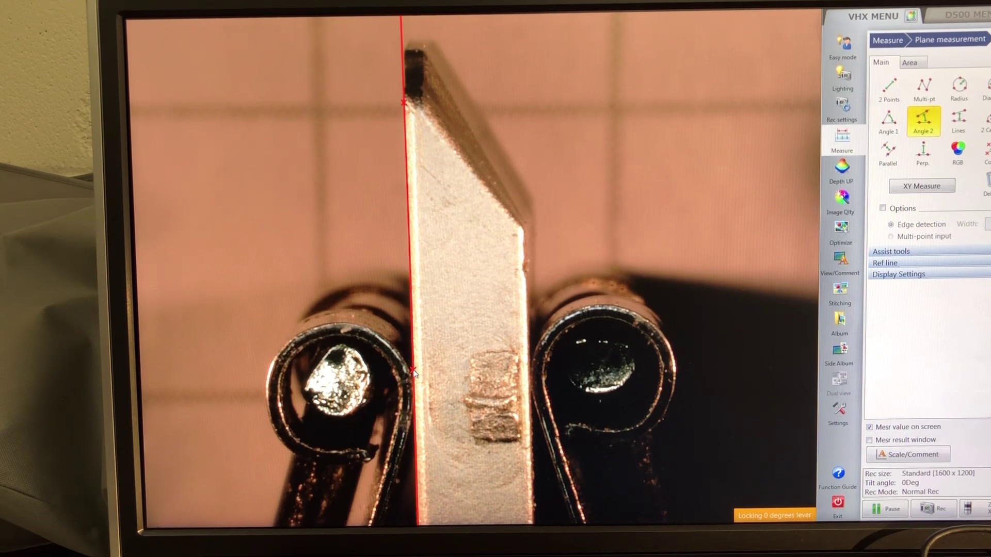
left_click(425, 116)
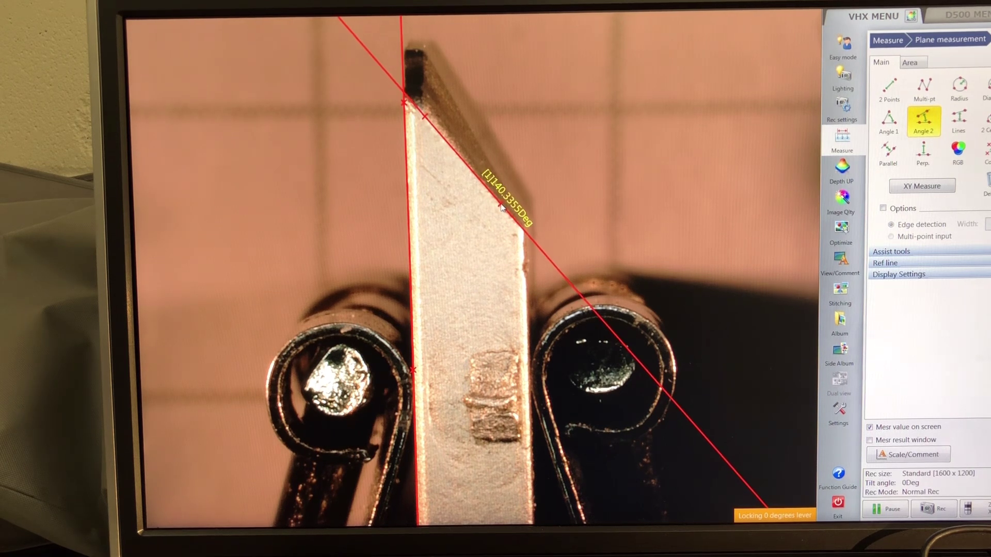
left_click(501, 207)
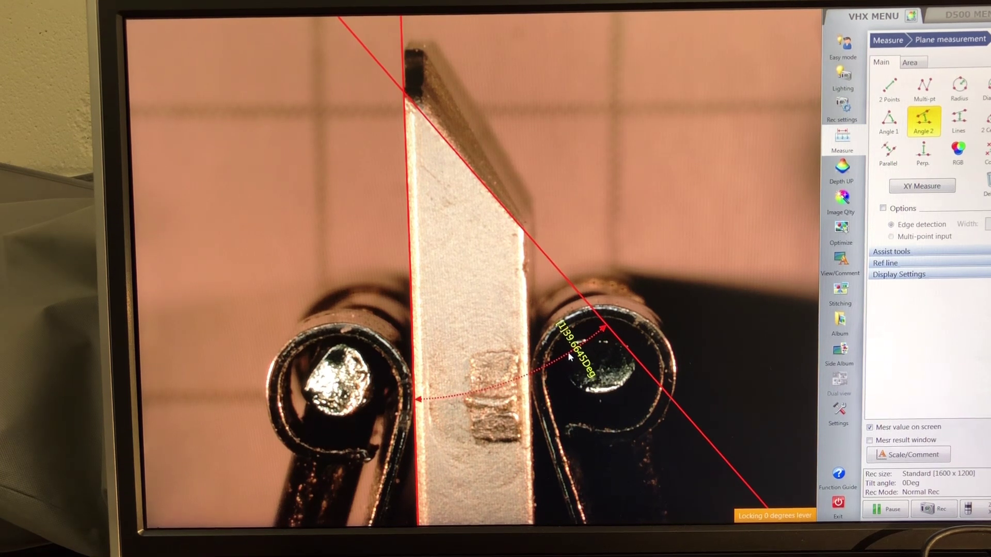
right_click(572, 353)
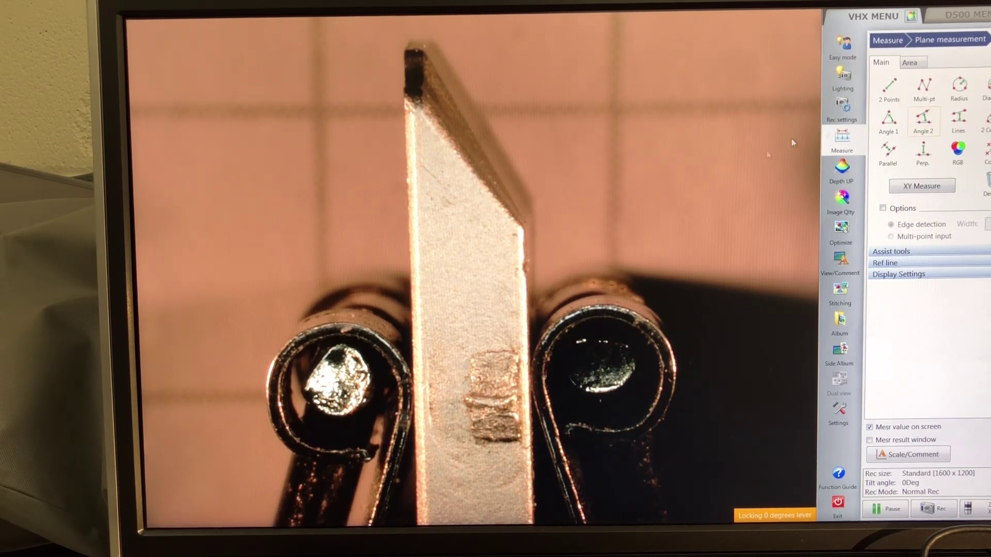
Measure the plate's thickness with Parallel, referencing its left edge and reading to the right edge
left_click(887, 155)
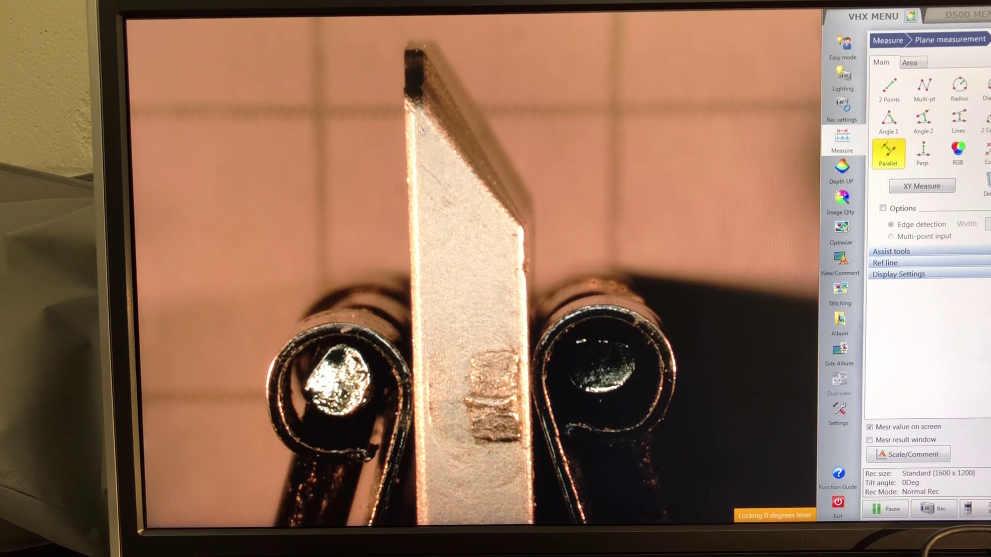
left_click(406, 114)
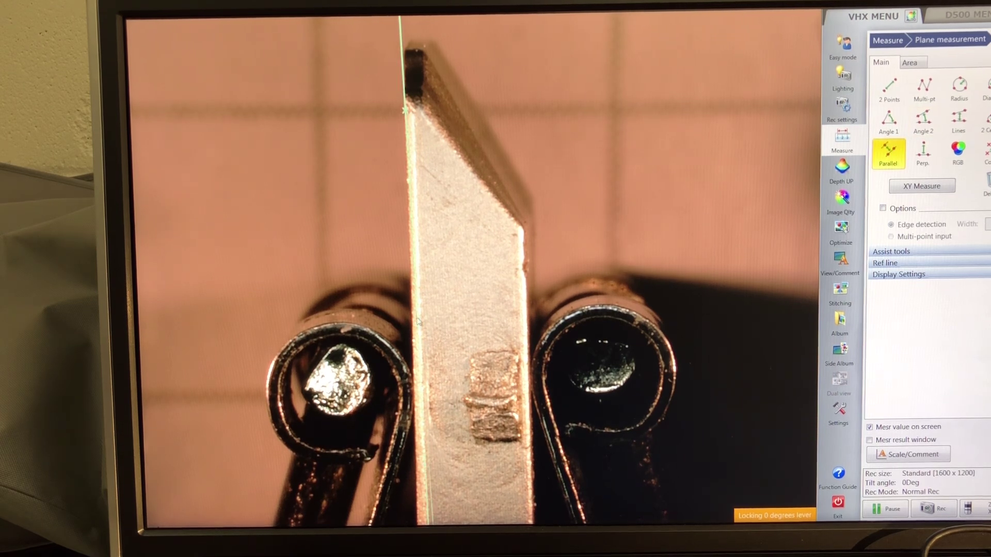
left_click(413, 346)
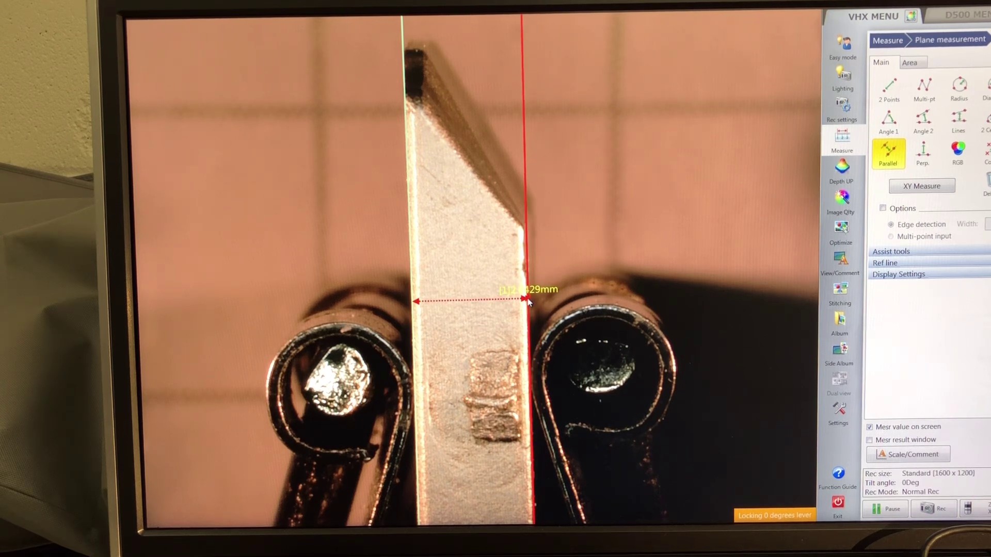
left_click(528, 302)
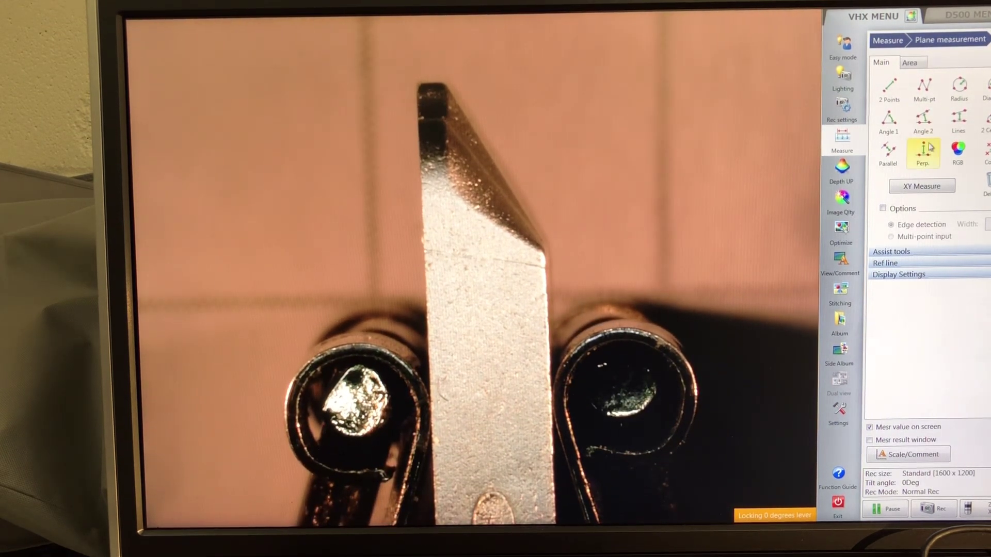
Draw an Angle 2 measurement between the vertical edge and bevel, then cancel it
left_click(926, 120)
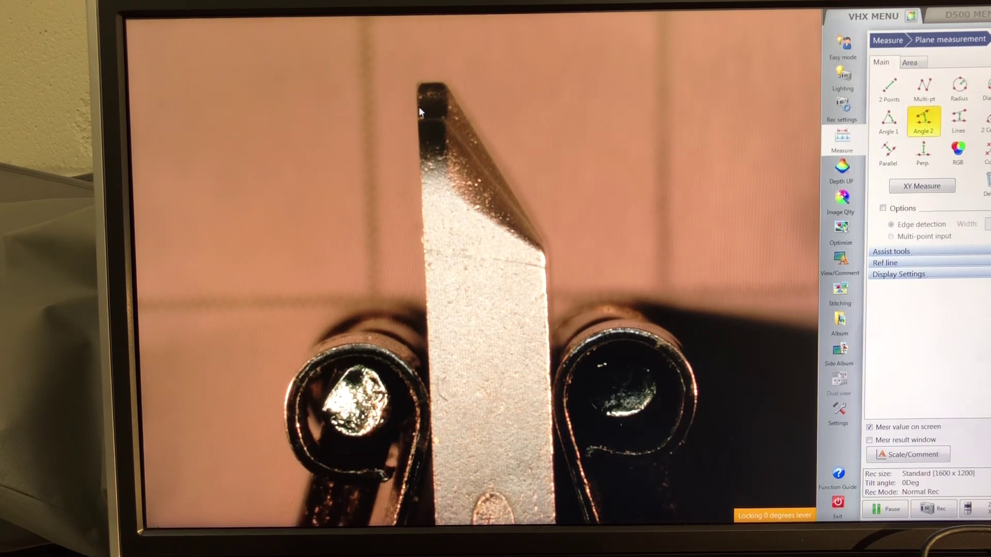
left_click(418, 108)
left_click(430, 315)
left_click(430, 387)
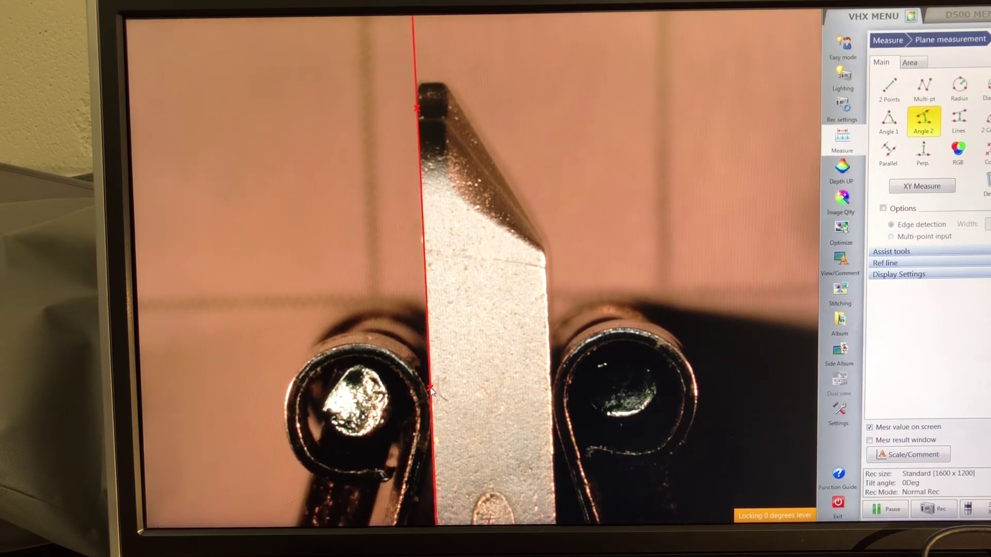
left_click(448, 89)
left_click(471, 128)
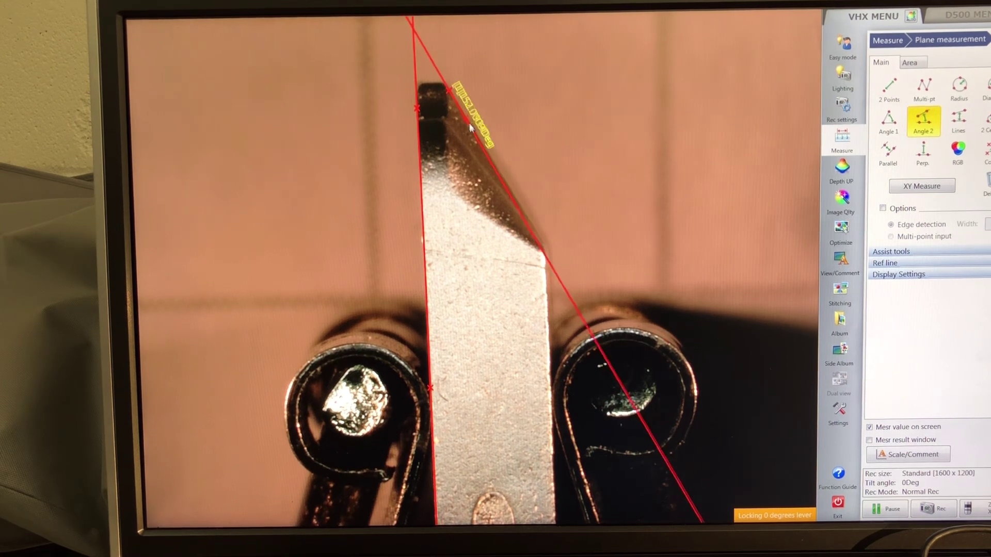
left_click(526, 218)
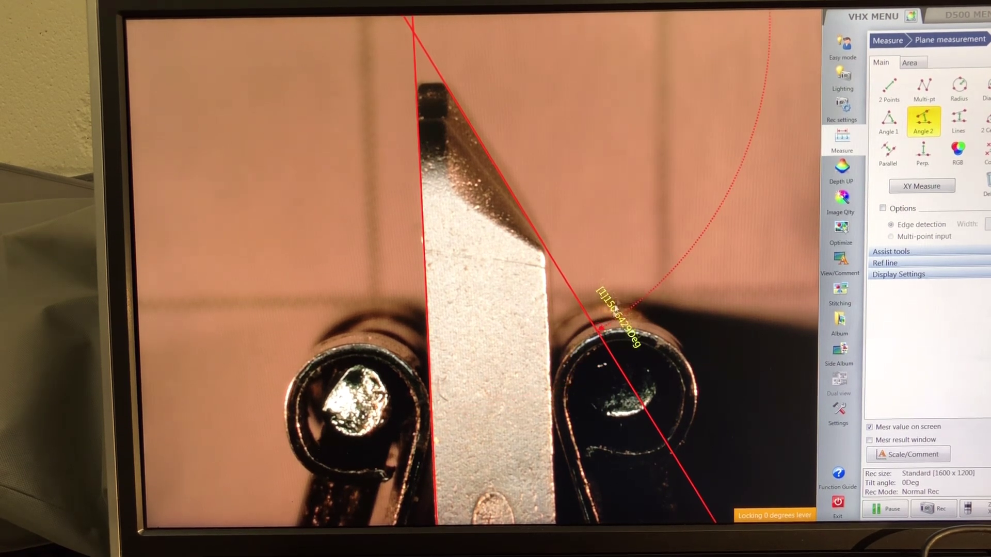
right_click(782, 194)
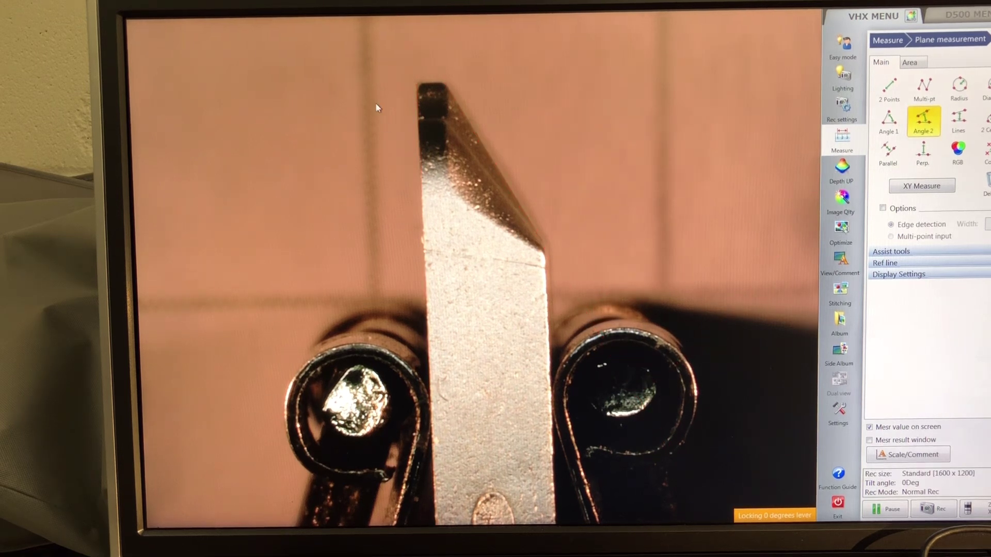
Redraw the vertical and bevel lines, place the 123.88° readout, then clear it
left_click(418, 121)
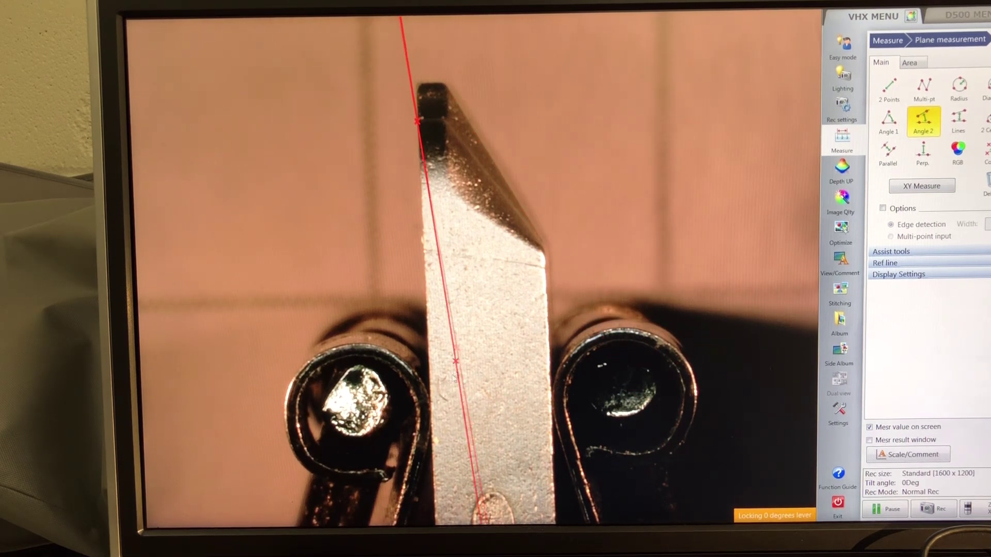
left_click(431, 402)
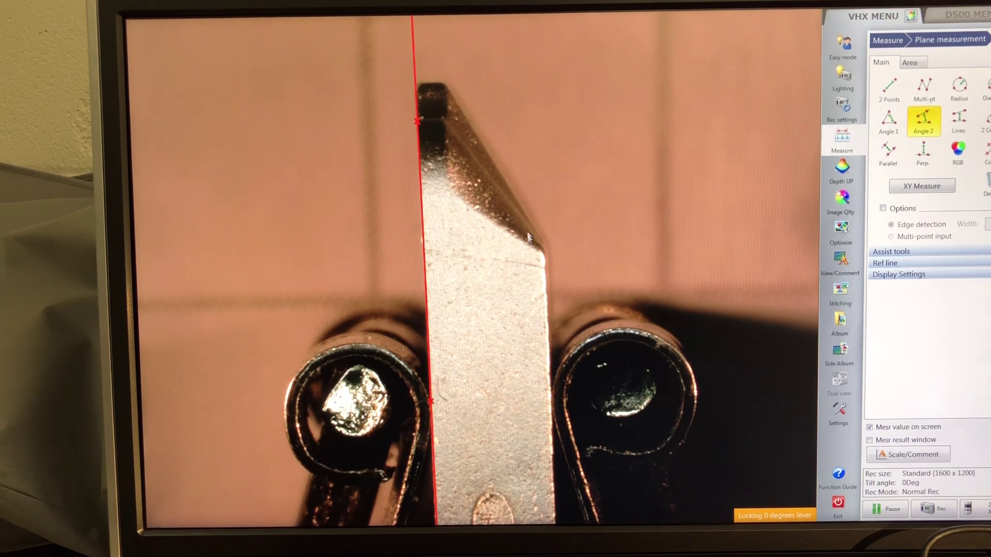
left_click(465, 205)
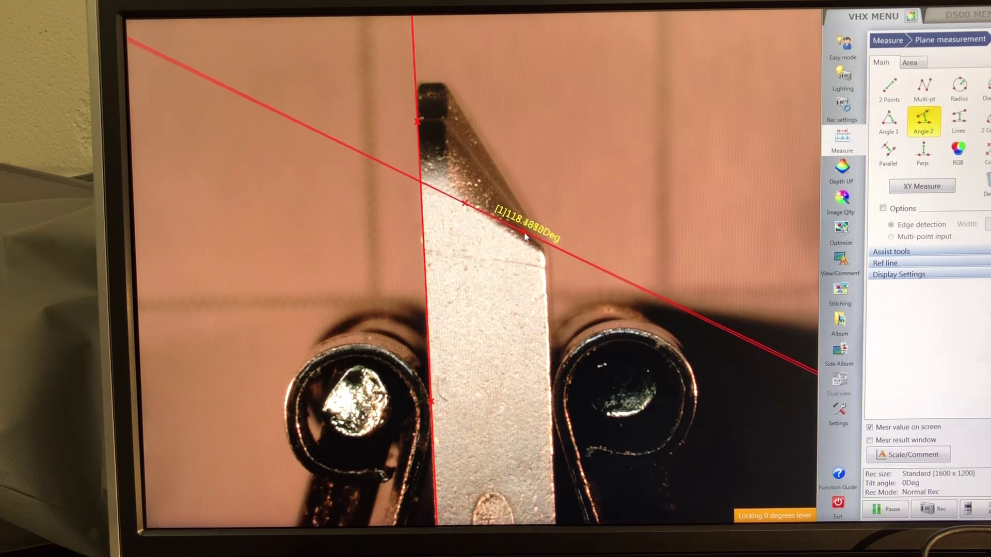
left_click(531, 247)
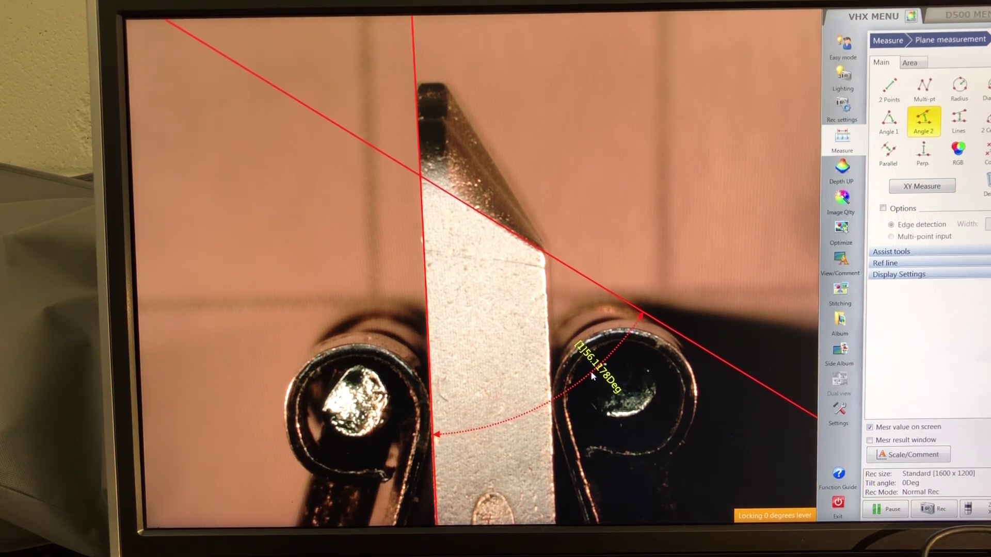
left_click(762, 186)
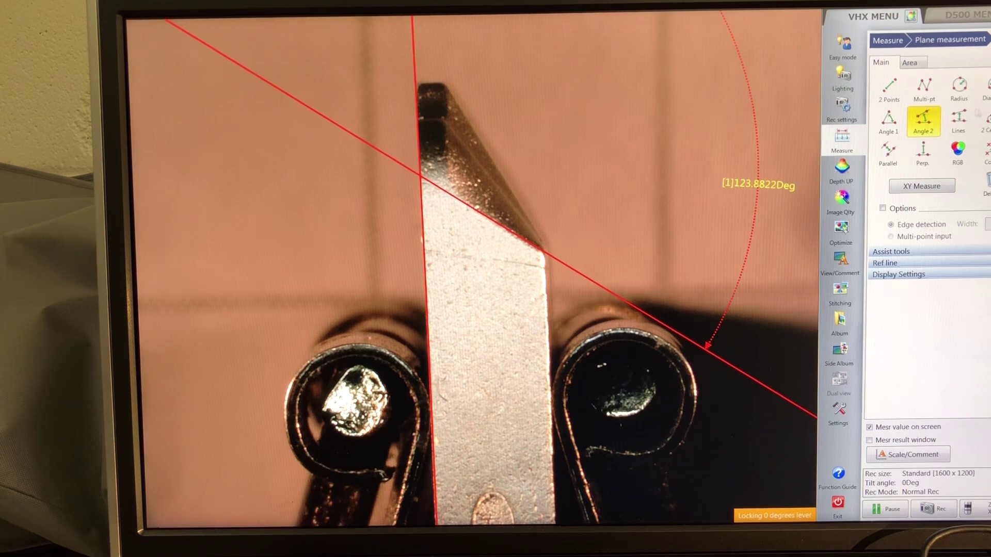
left_click(925, 129)
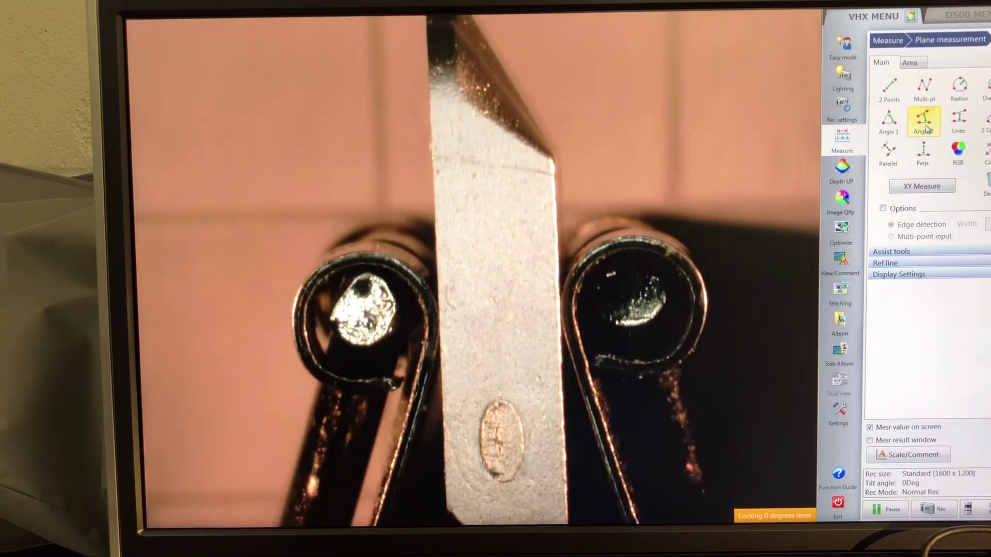
Measure the blade's thickness with Parallel, from a left-edge reference line to the right edge
left_click(887, 162)
left_click(431, 135)
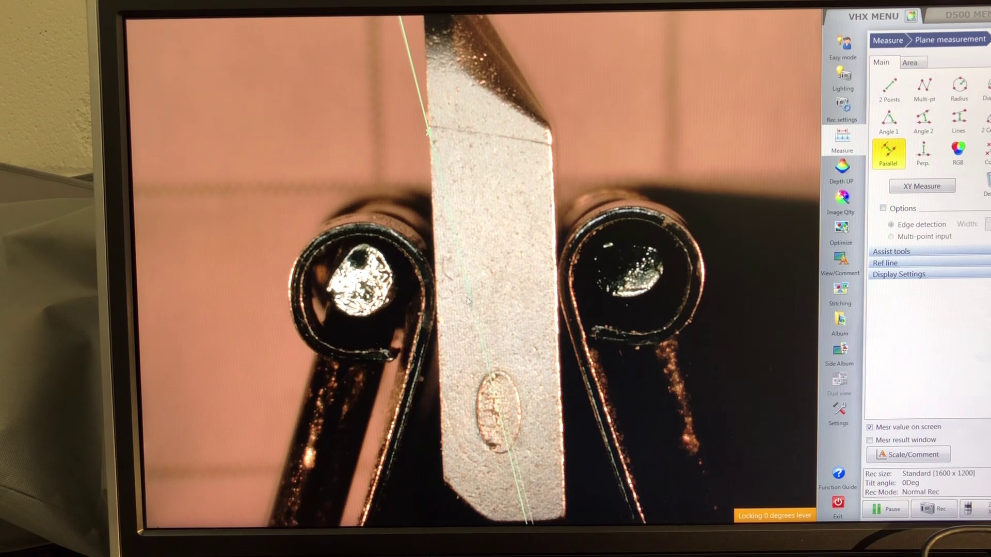
left_click(438, 335)
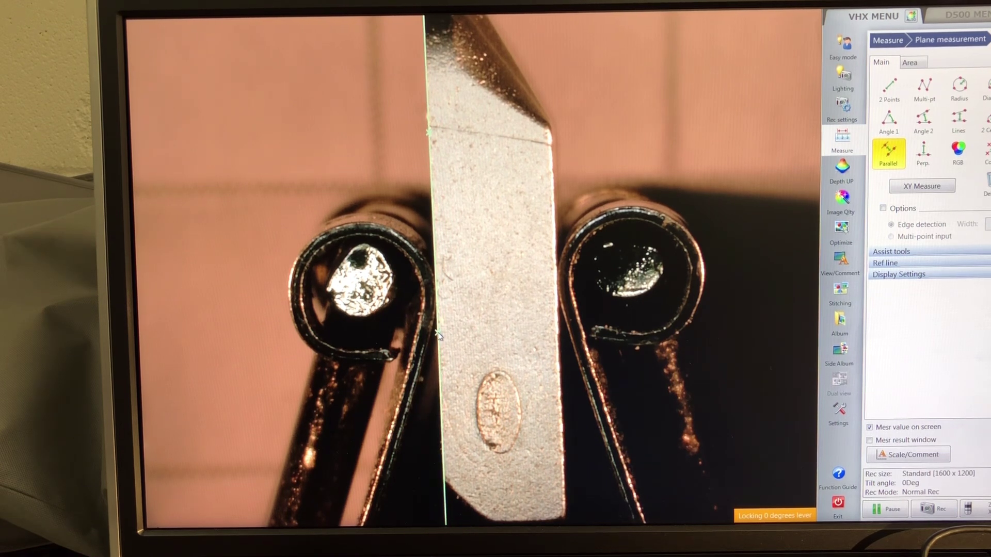
left_click(558, 316)
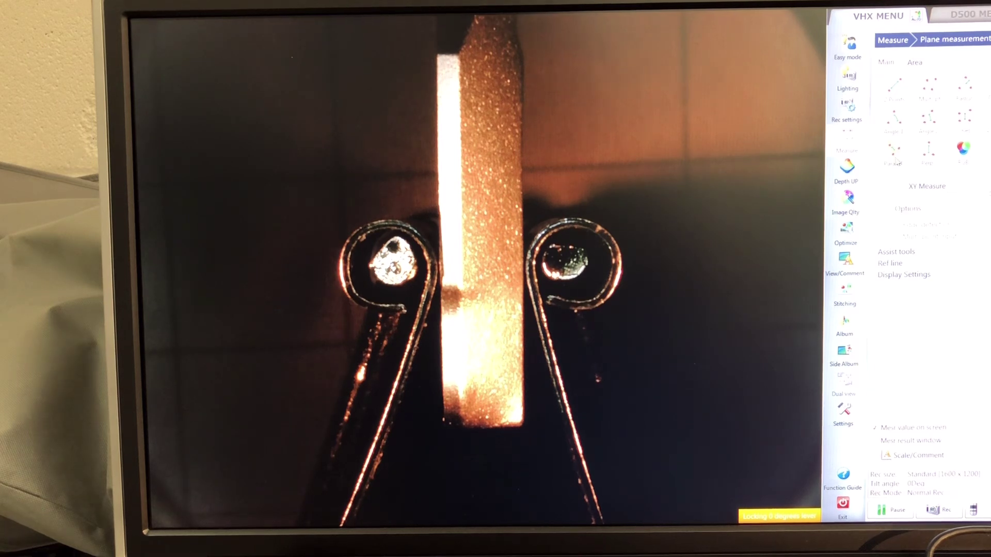
Start a Parallel width measurement along the thin plate's edge (0.020 in), then cancel it
left_click(439, 92)
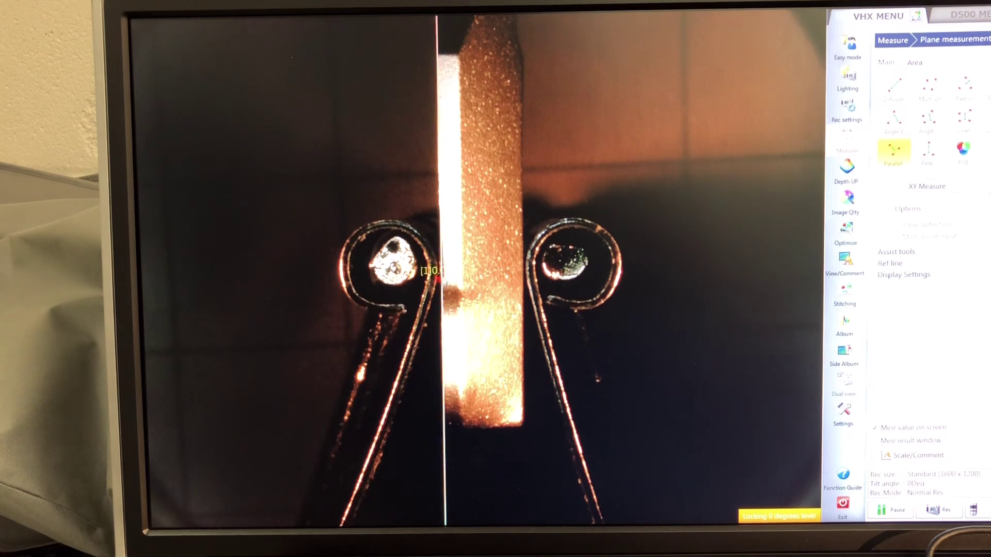
left_click(440, 279)
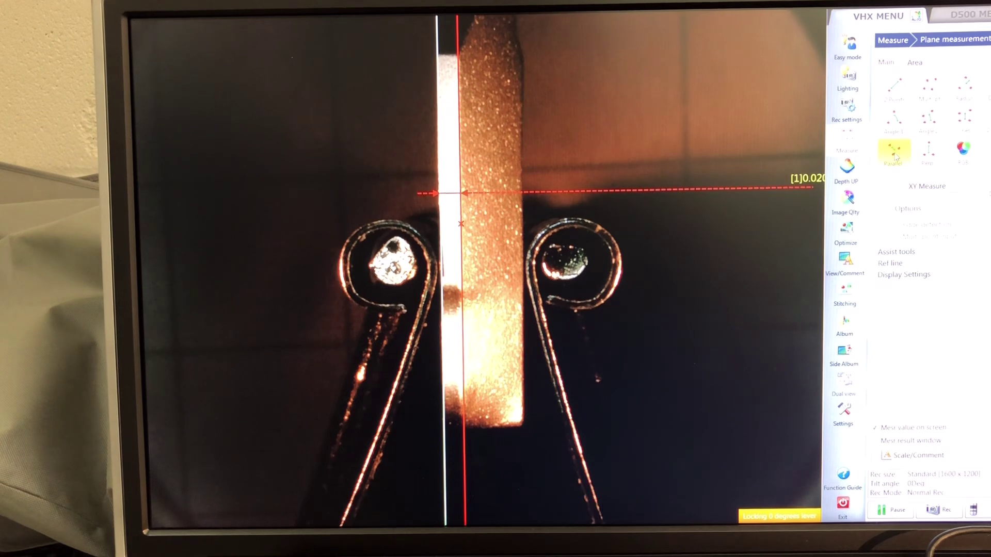
key("Escape")
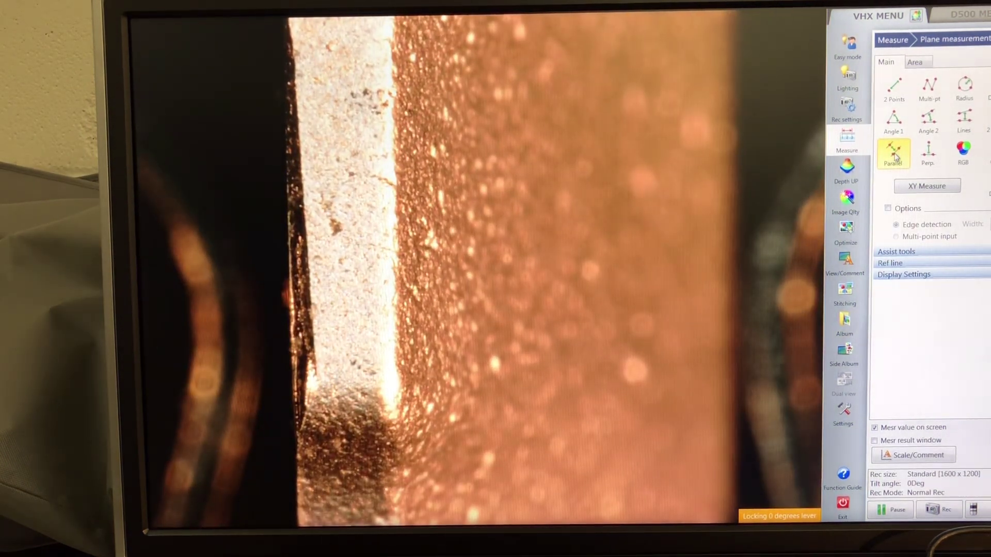
Turn off the Parallel measurement tool
left_click(896, 155)
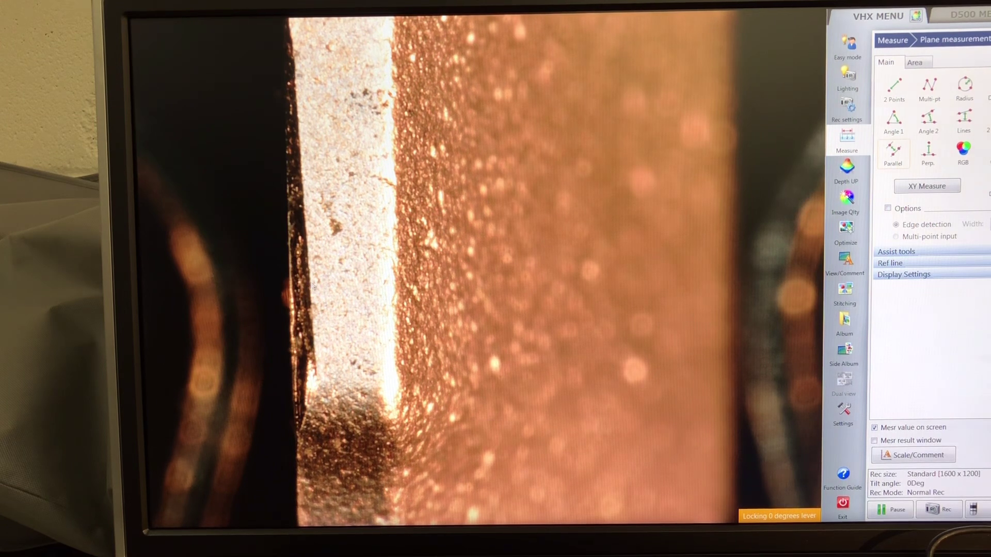